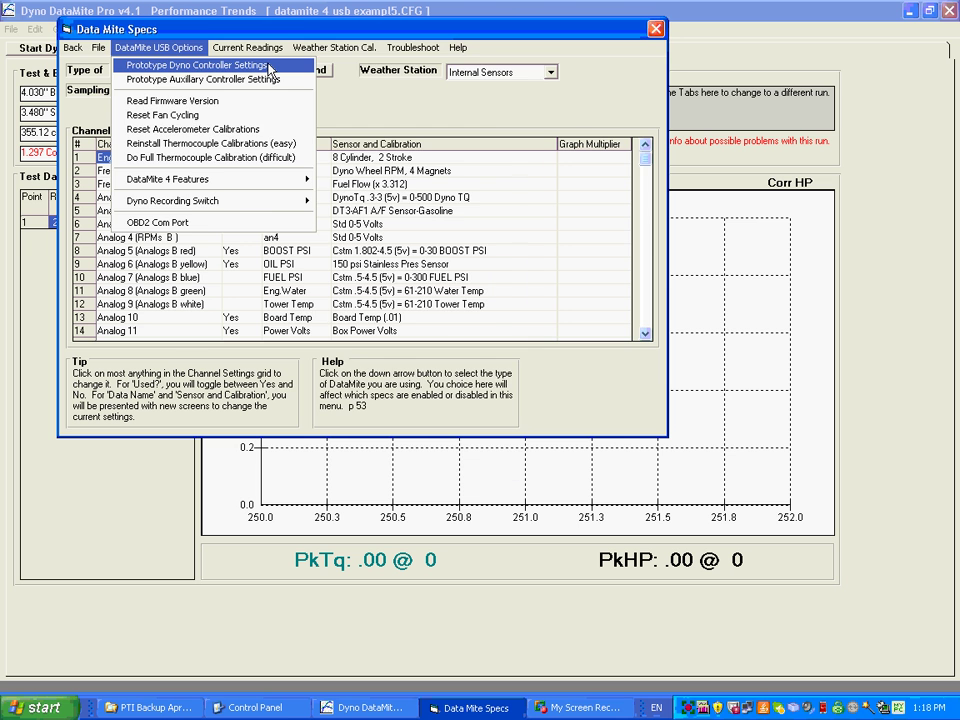
Open the prototype dyno controller settings, toggle the controller off and set Controller On back to Yes
left_click(268, 66)
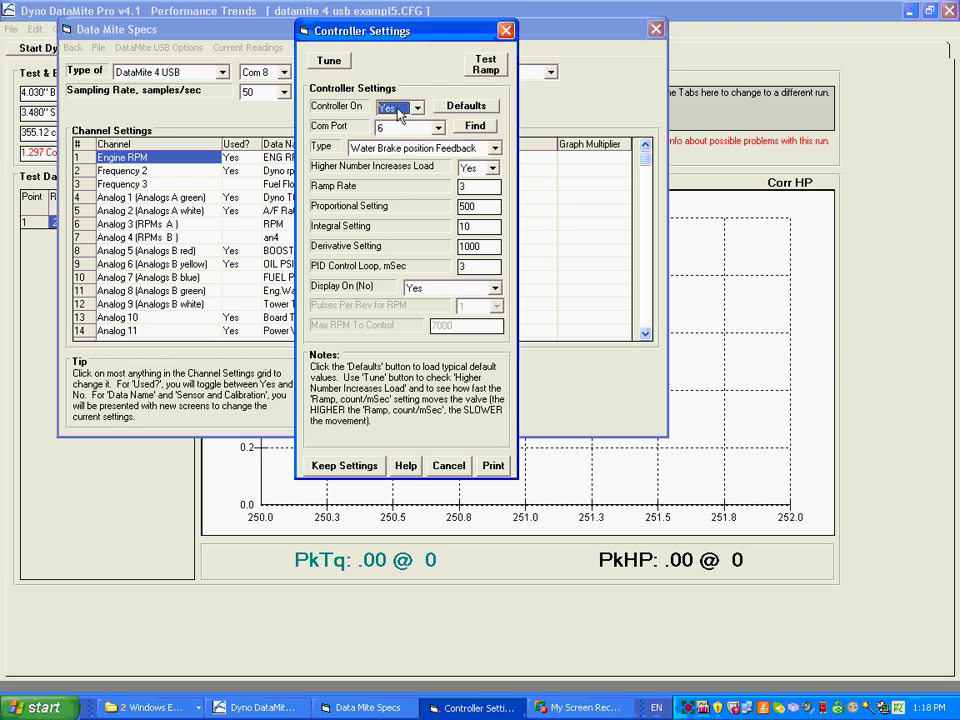
left_click(401, 108)
left_click(399, 123)
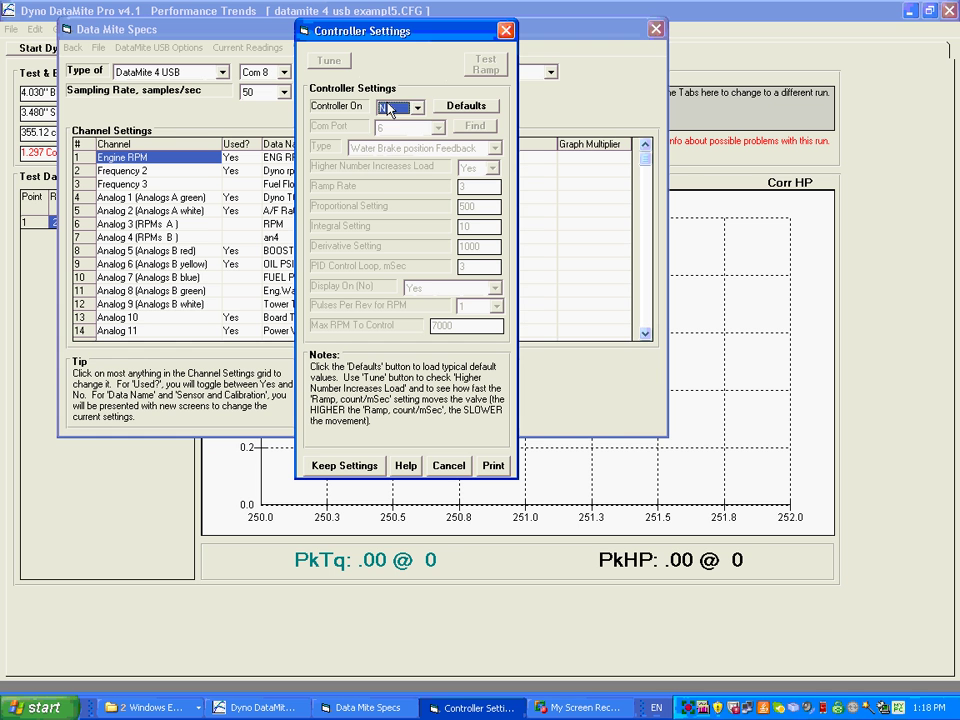
left_click(396, 108)
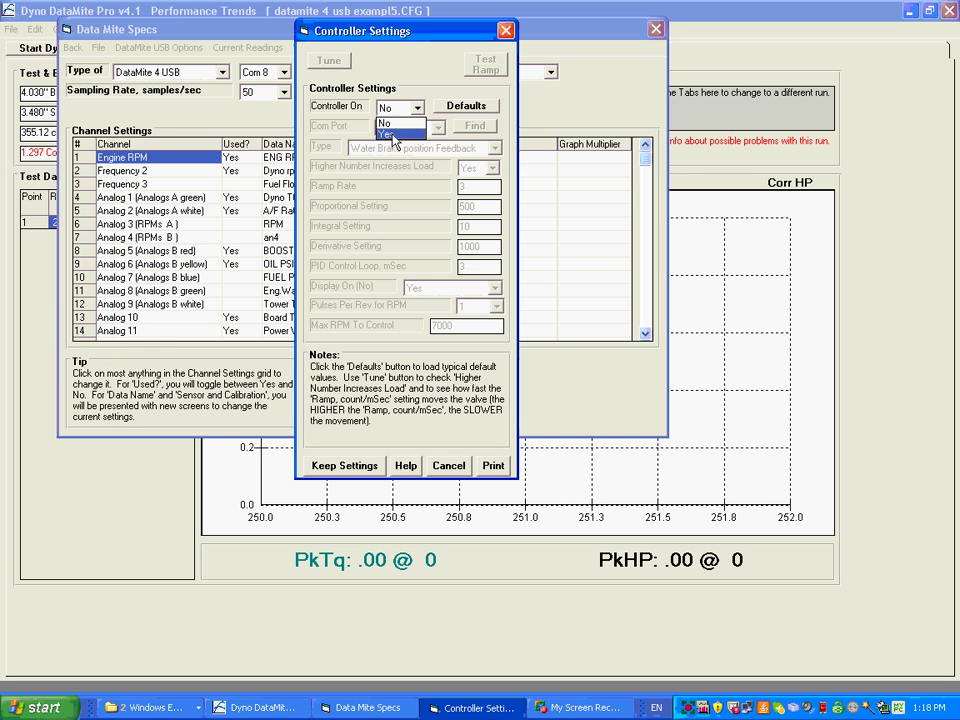
left_click(395, 137)
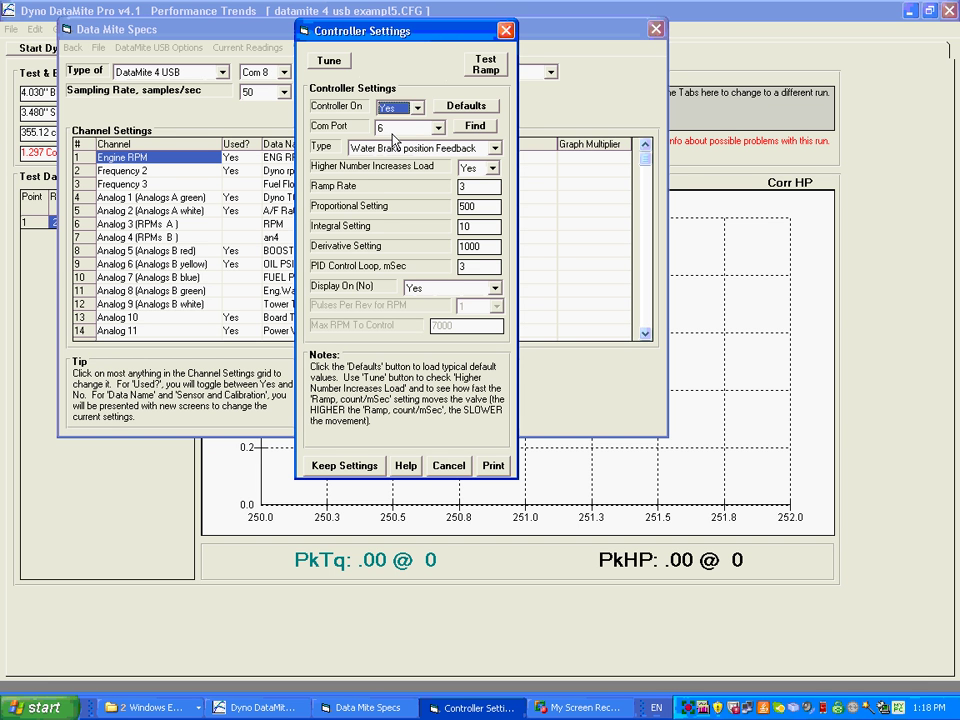
Find the com ports available for the controller and assign it to com port 6
left_click(476, 126)
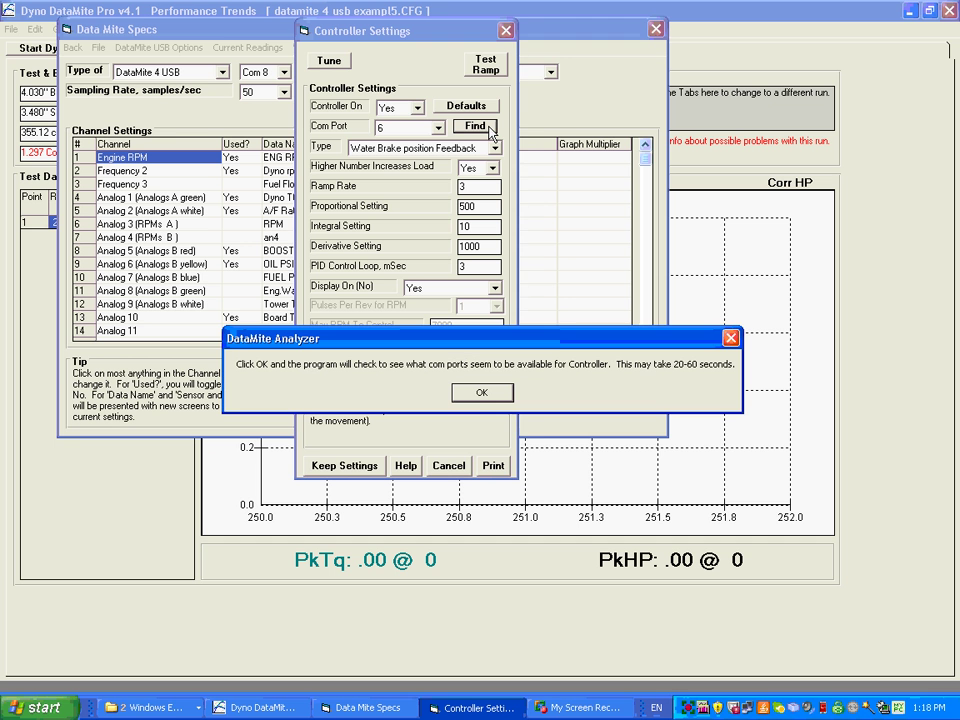
left_click(481, 396)
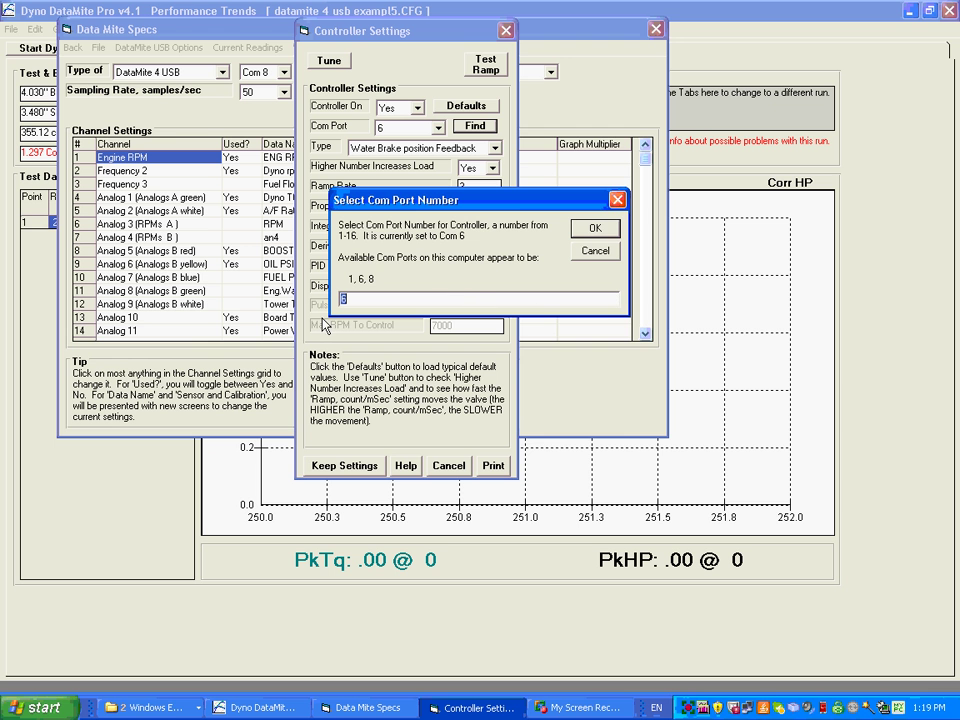
left_click(595, 228)
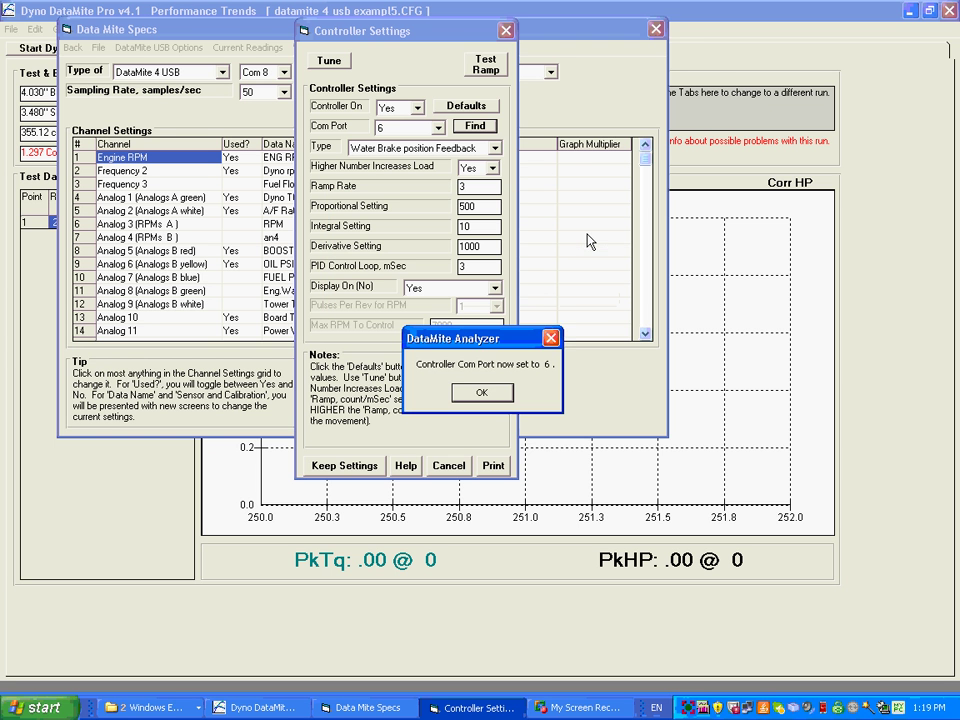
left_click(481, 392)
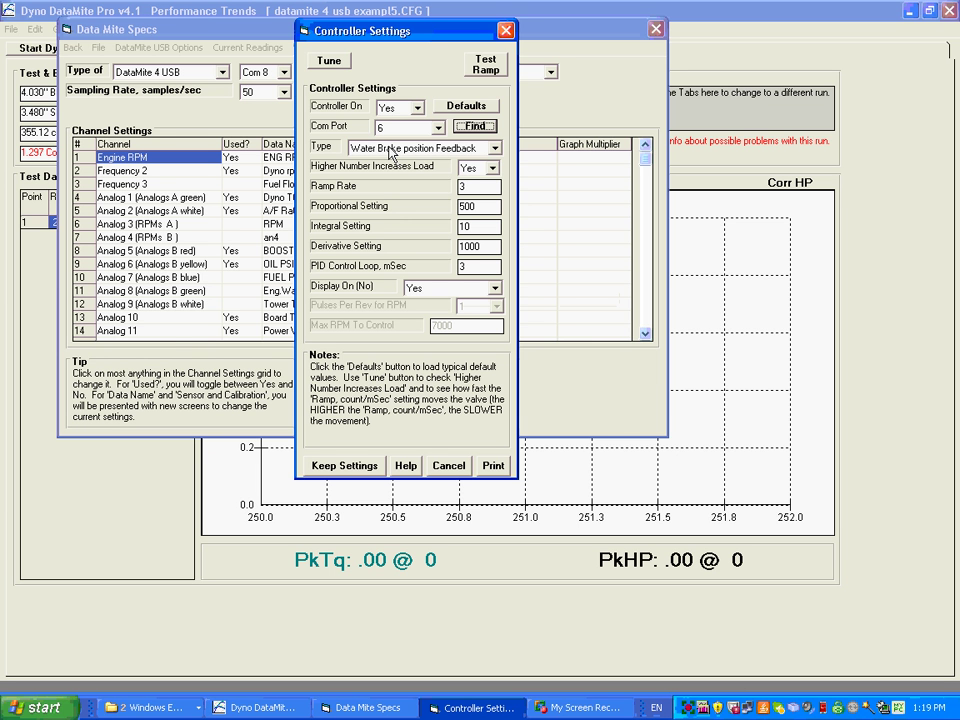
Set the controller type to Water Brake position Feedback and load its typical default values
left_click(391, 150)
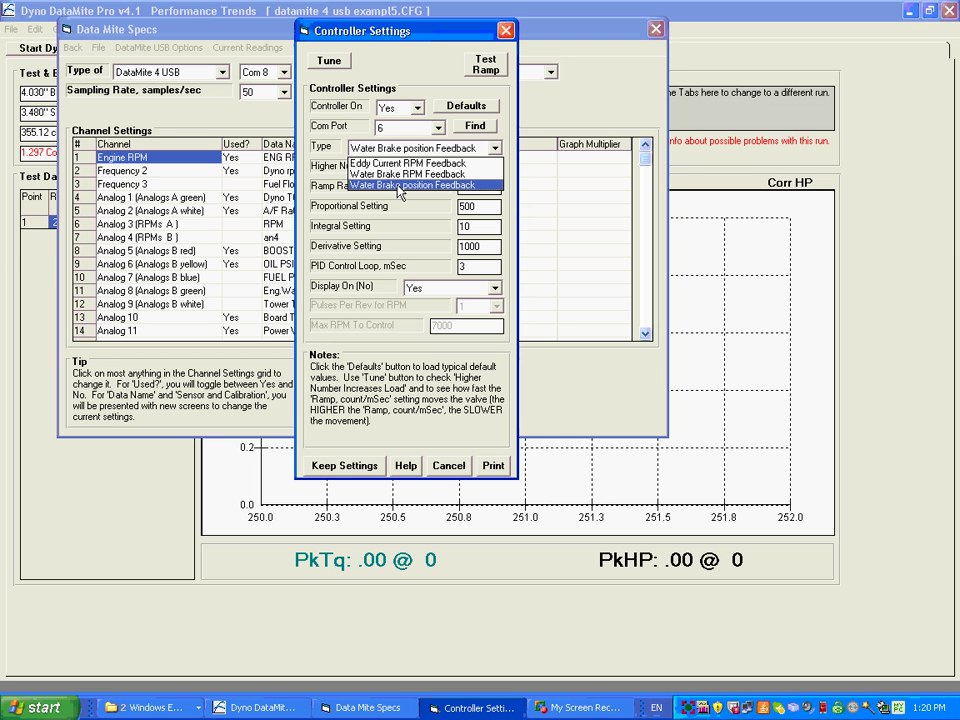
left_click(398, 186)
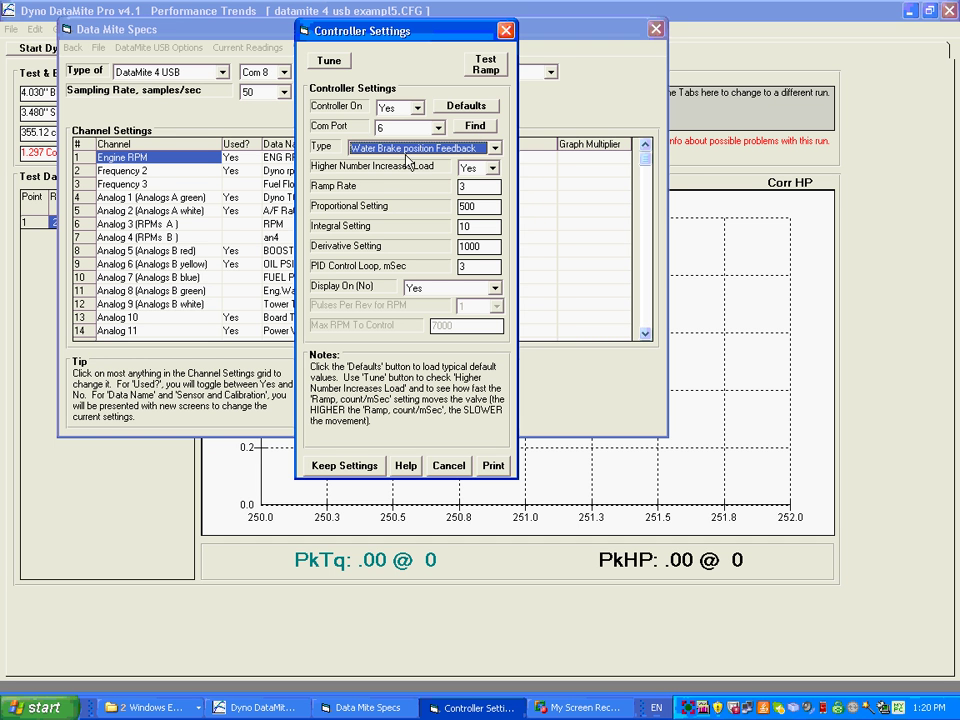
left_click(466, 105)
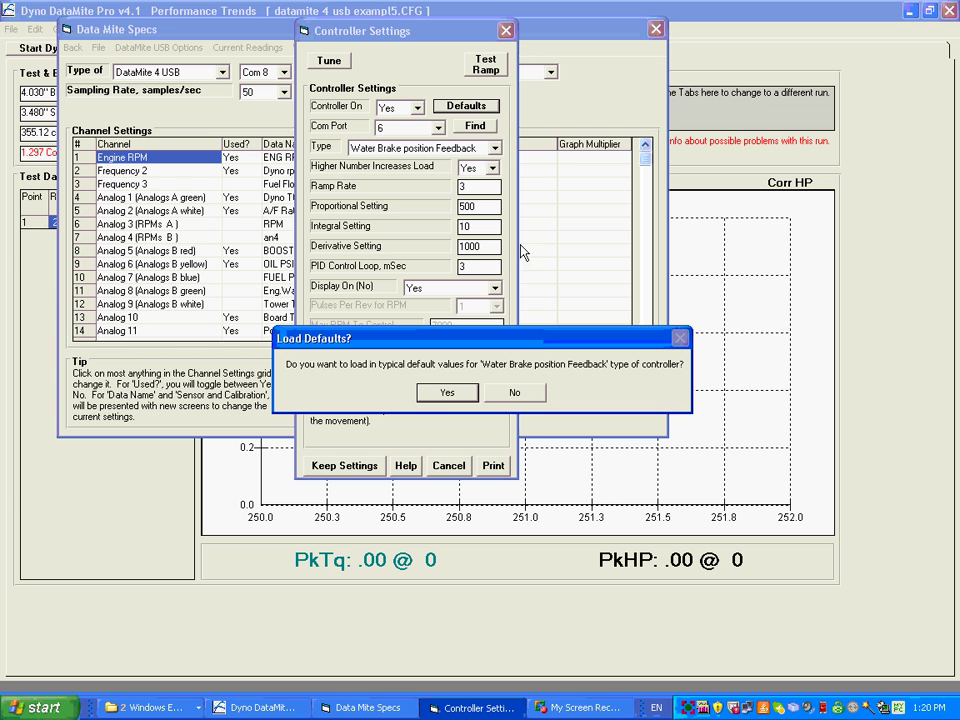
left_click(449, 393)
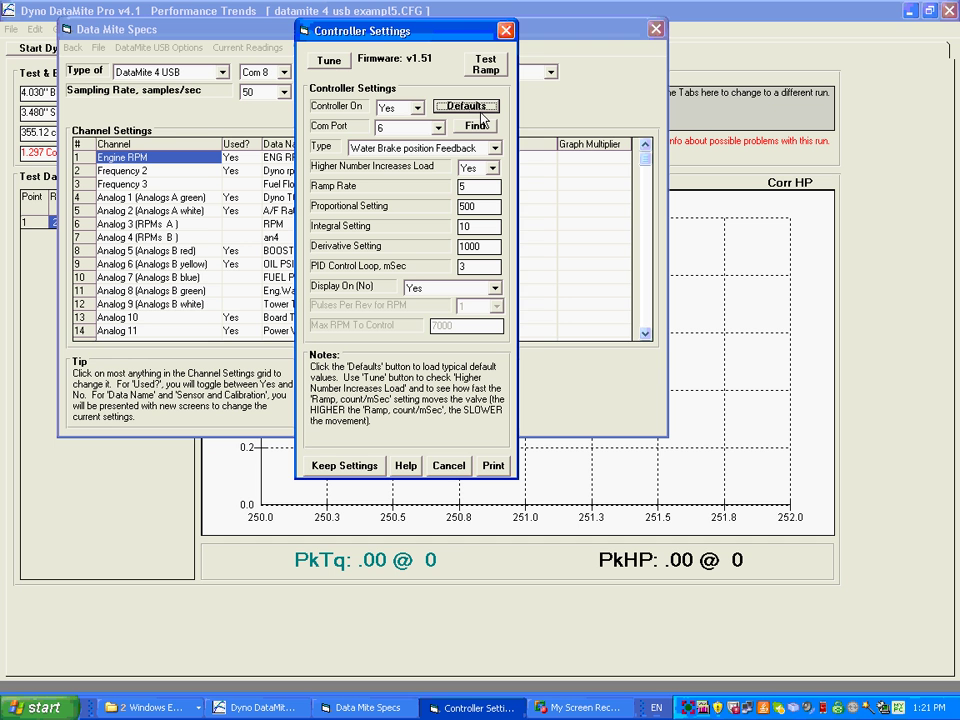
Start tuning the controller, confirming the safety conditions, manual control of the actuator and its mid-stroke position
left_click(327, 63)
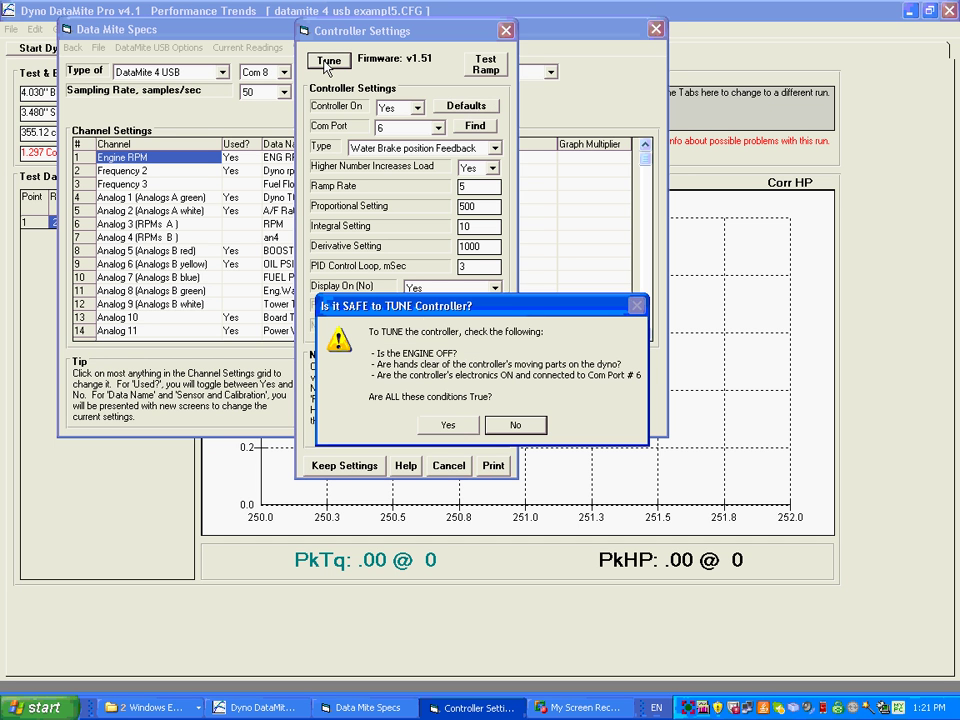
left_click(448, 426)
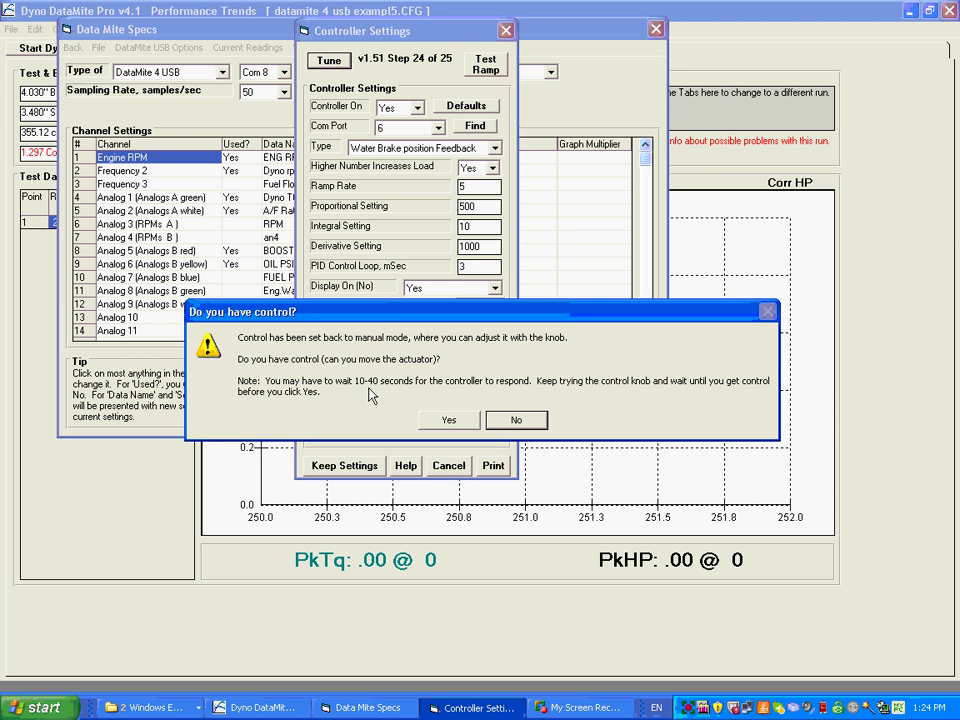
left_click(450, 420)
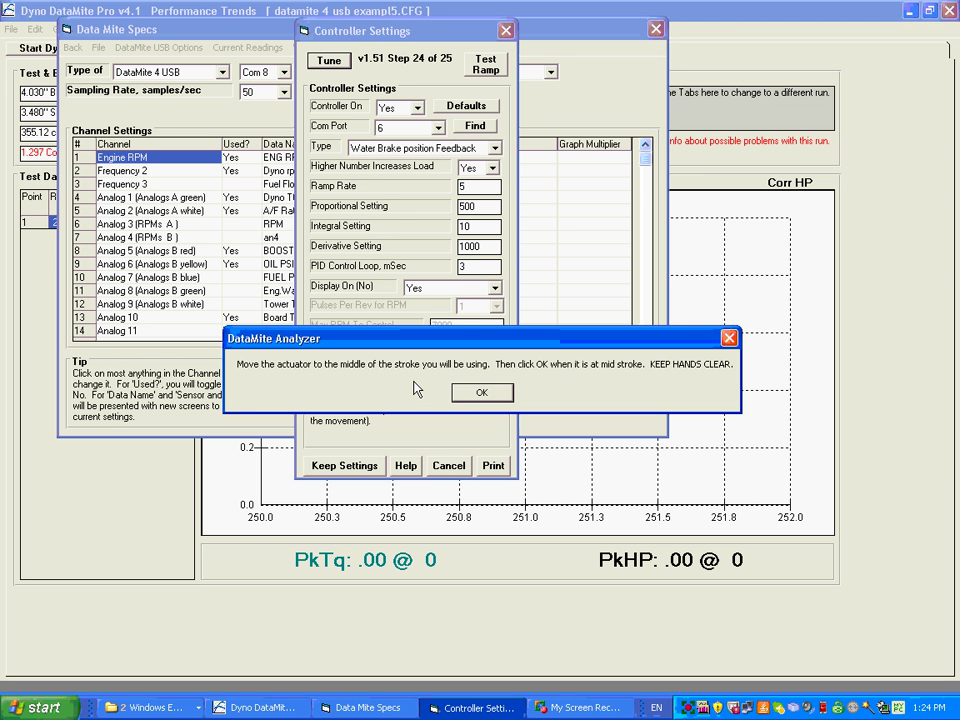
left_click(482, 393)
left_click(482, 394)
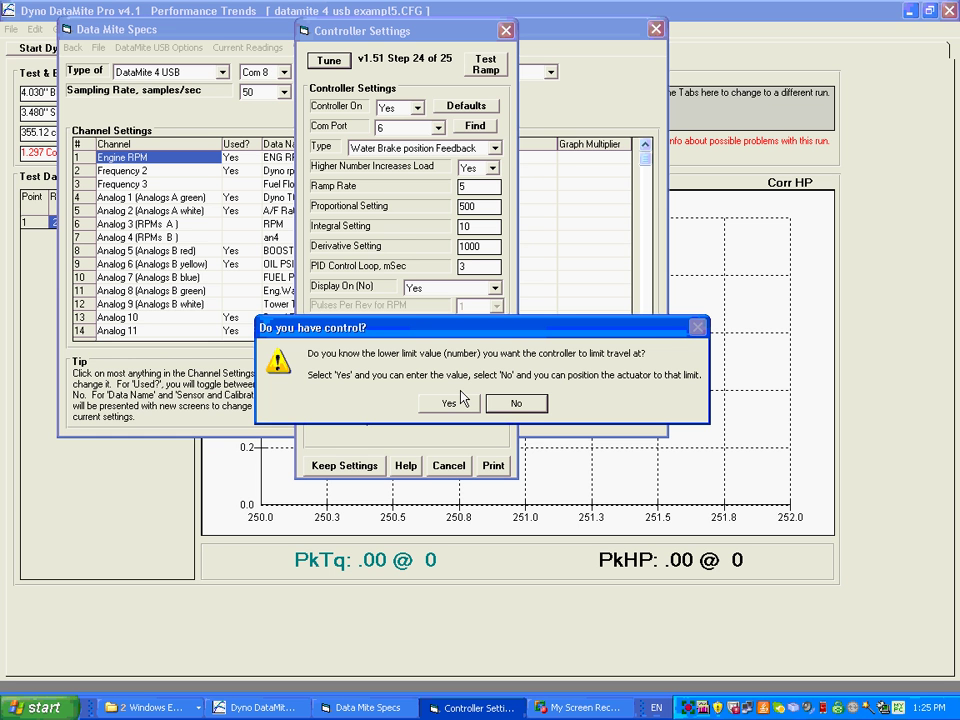
Set the lower travel limit by positioning the actuator, retrying from the other end of its stroke
left_click(522, 404)
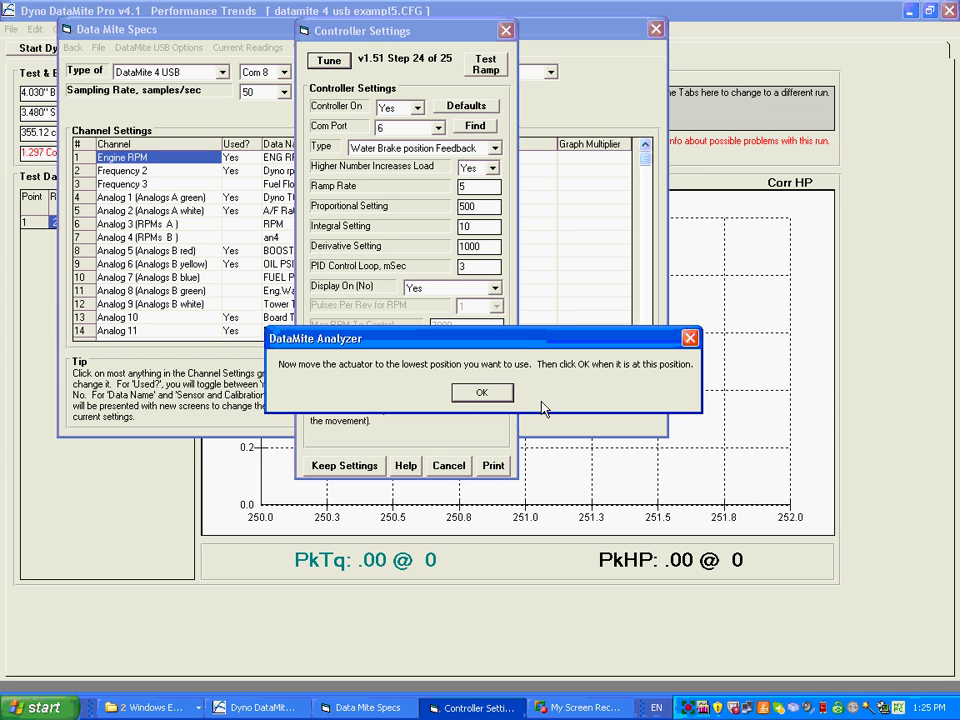
left_click(481, 392)
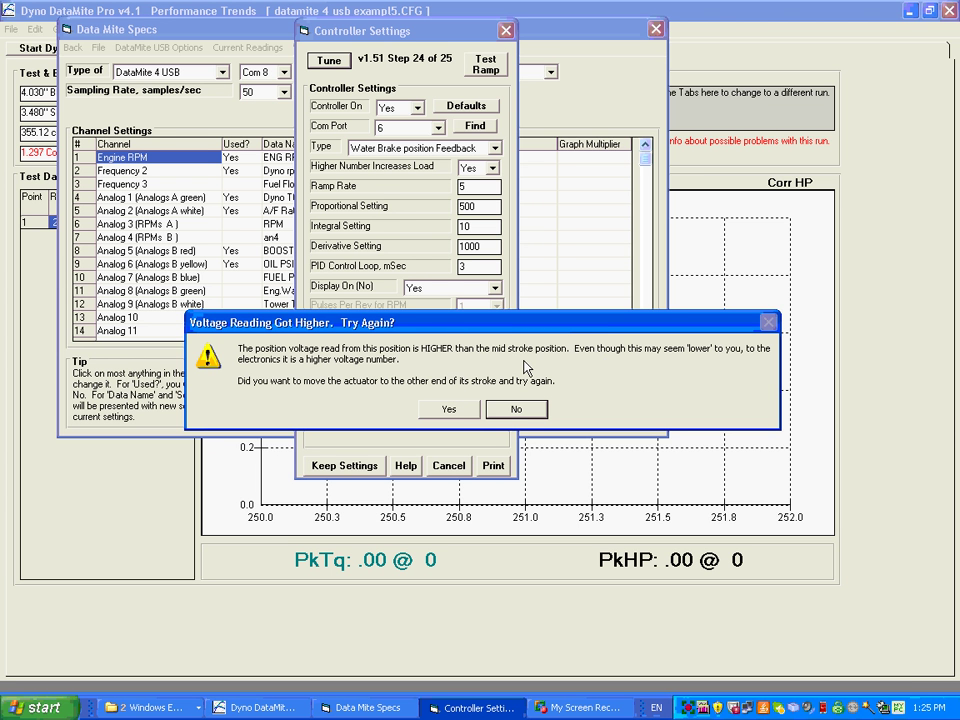
left_click(449, 409)
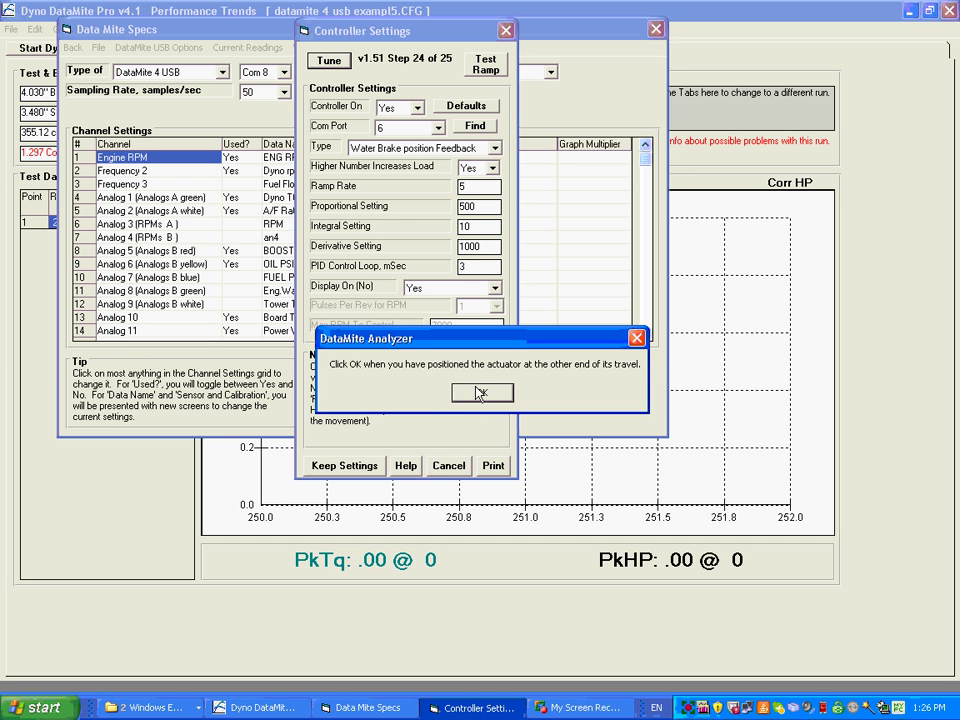
left_click(493, 395)
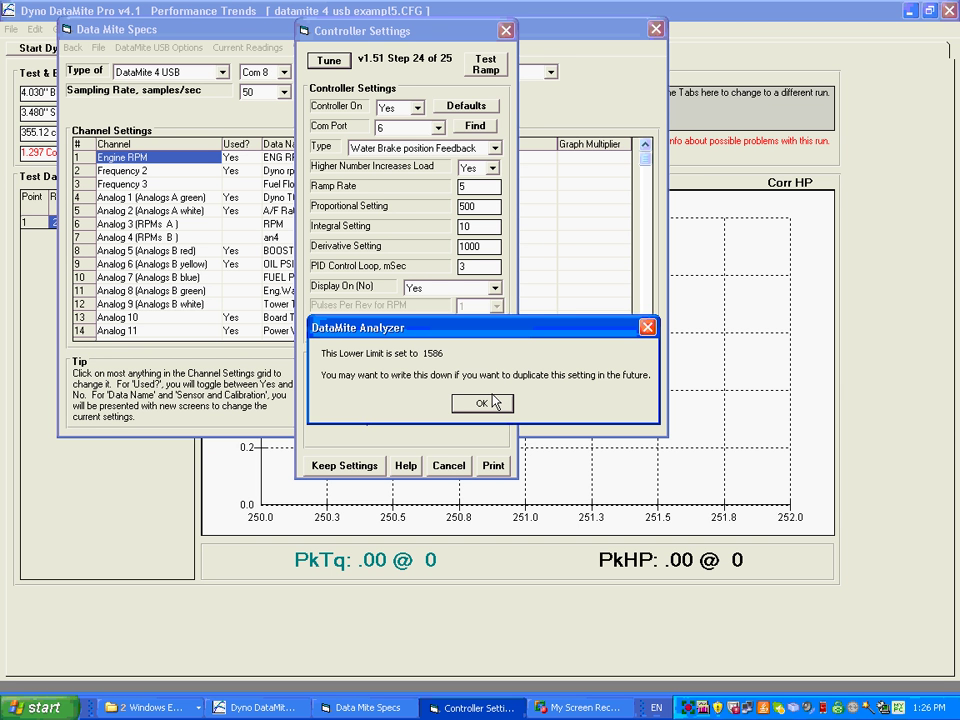
left_click(480, 404)
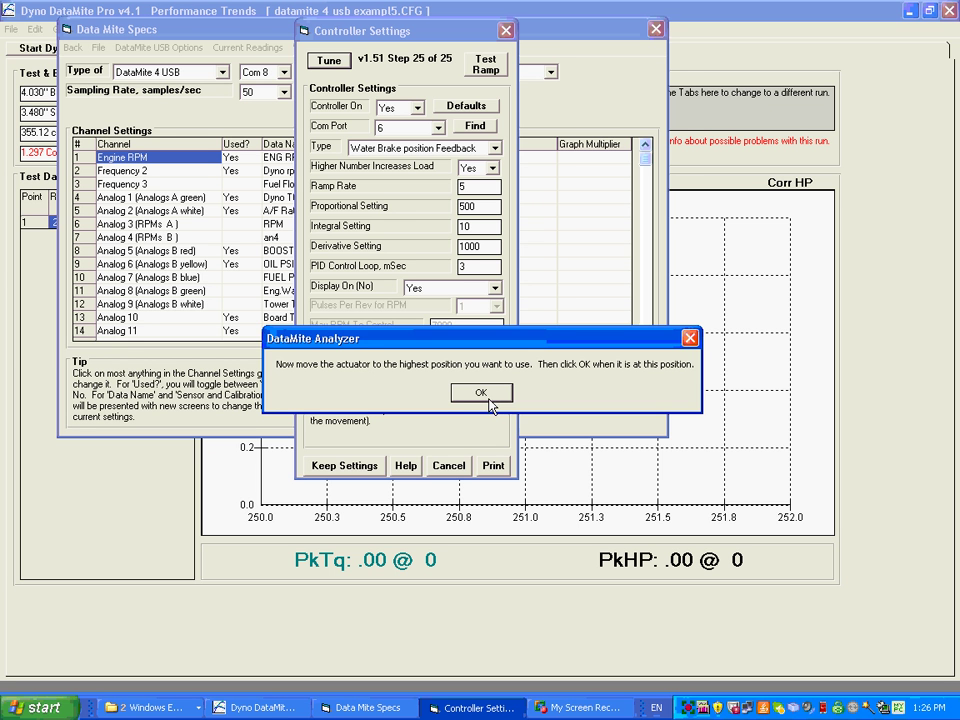
Set the upper travel limit from the actuator's highest position and confirm that the motion opens the valve and increases load
left_click(482, 394)
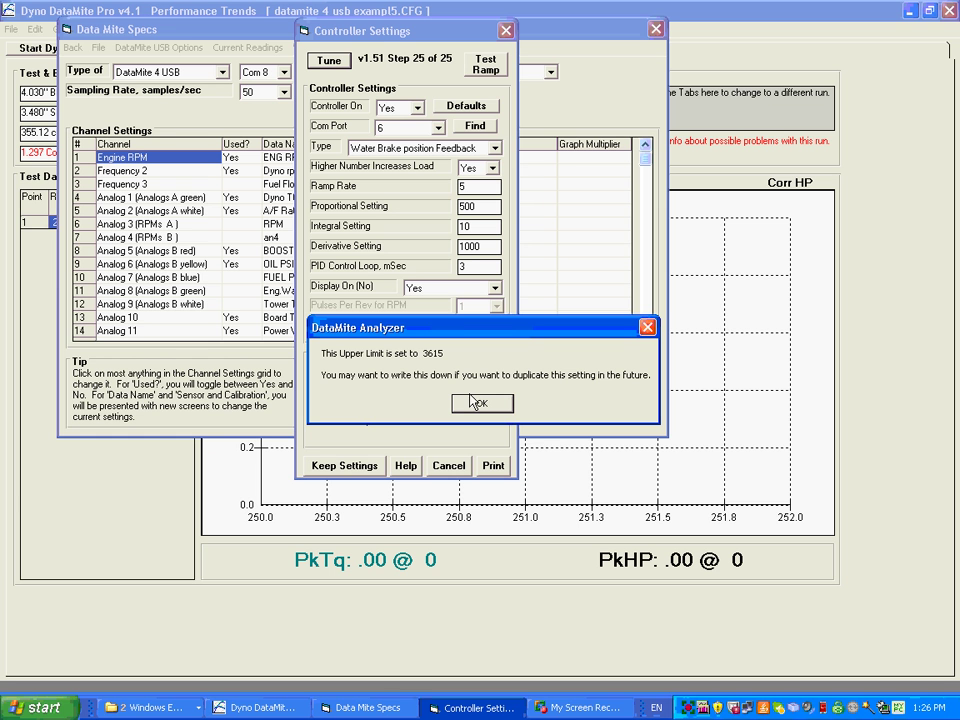
left_click(484, 405)
left_click(481, 405)
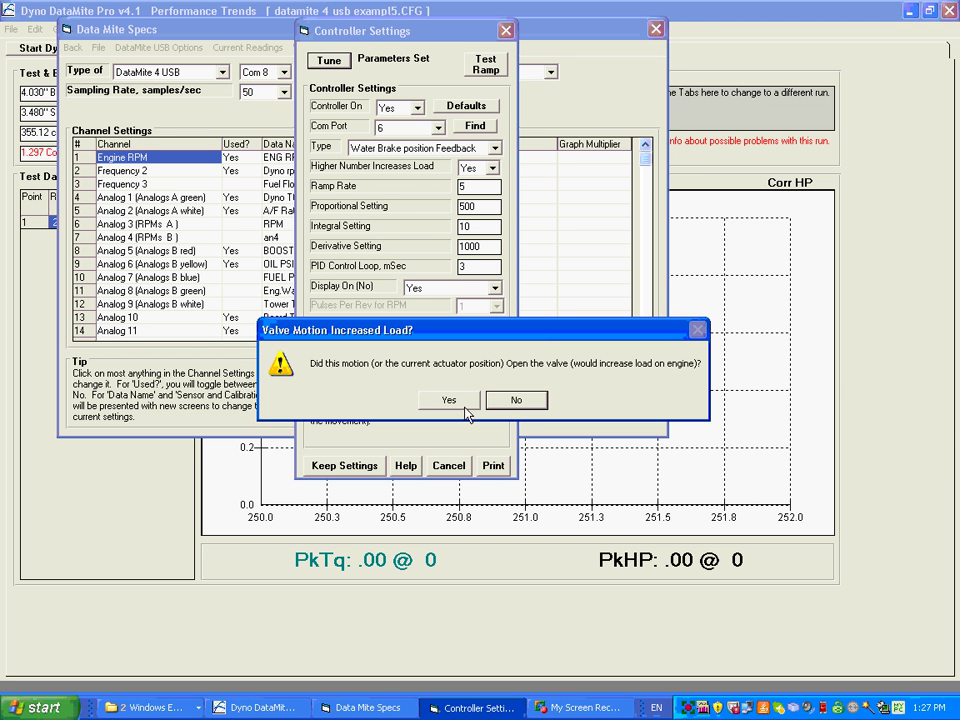
left_click(455, 404)
left_click(453, 402)
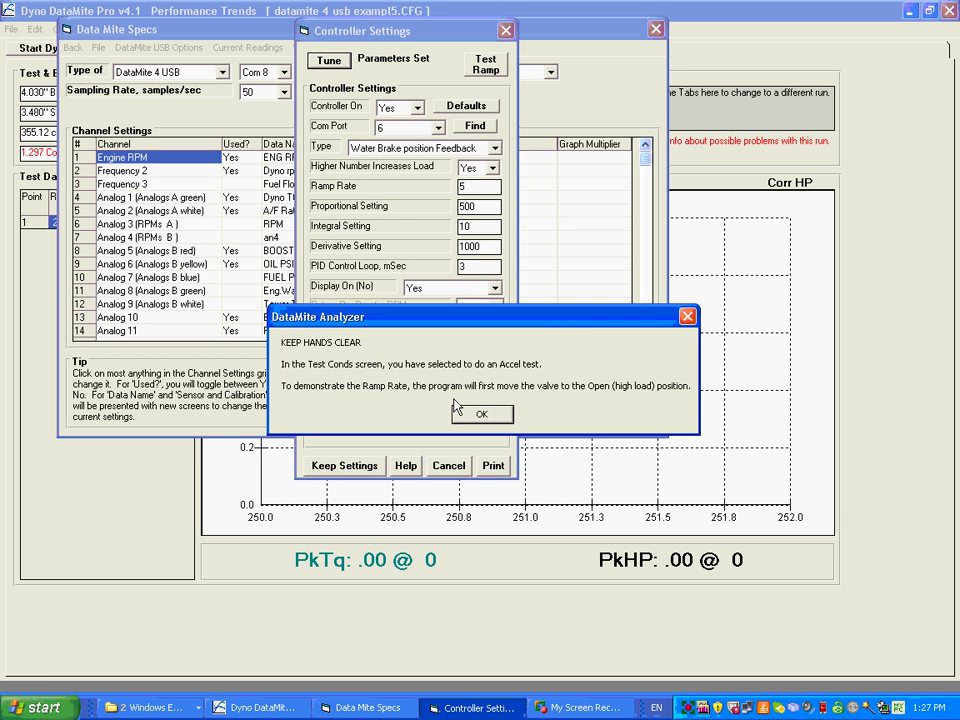
Run the Accel test ramp rate demonstration at 5 and finish tuning with the controller back in manual mode
left_click(482, 416)
left_click(482, 418)
left_click(482, 415)
left_click(482, 415)
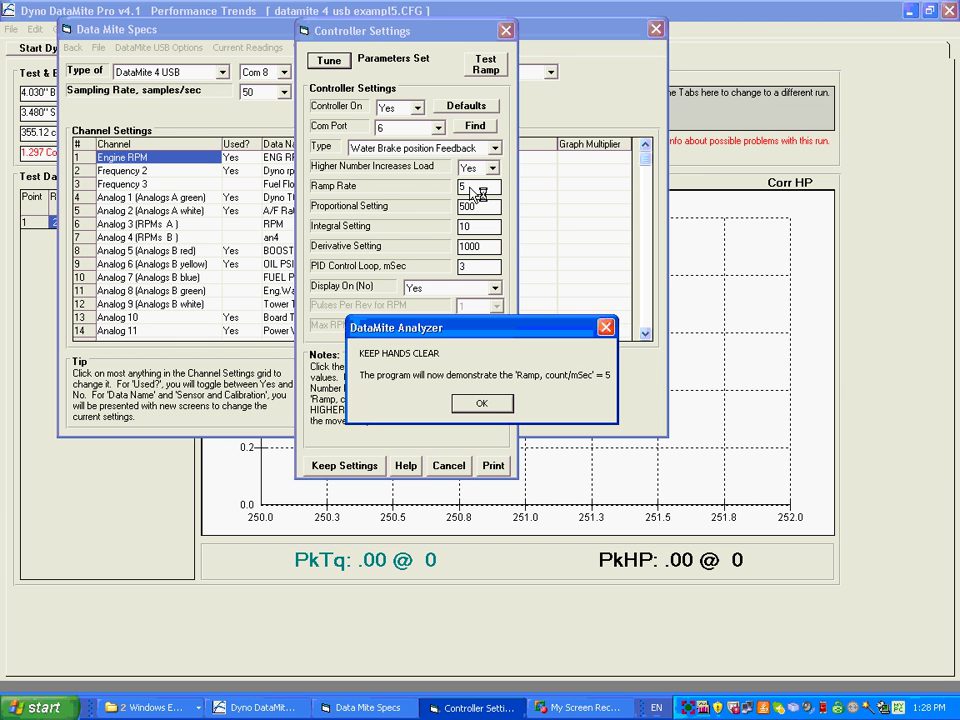
left_click(479, 404)
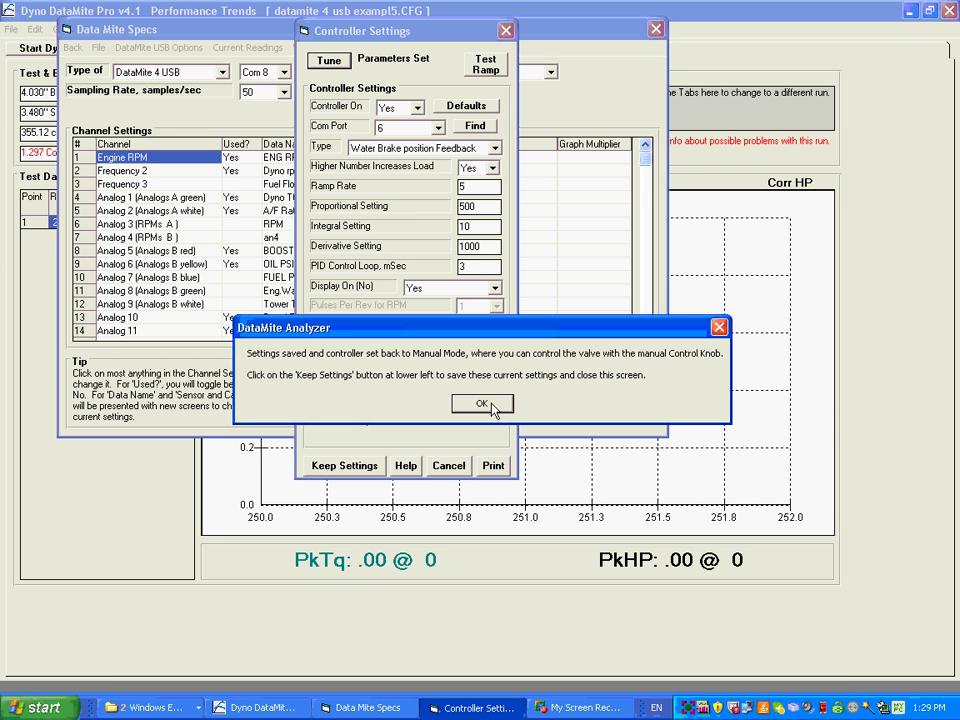
left_click(481, 404)
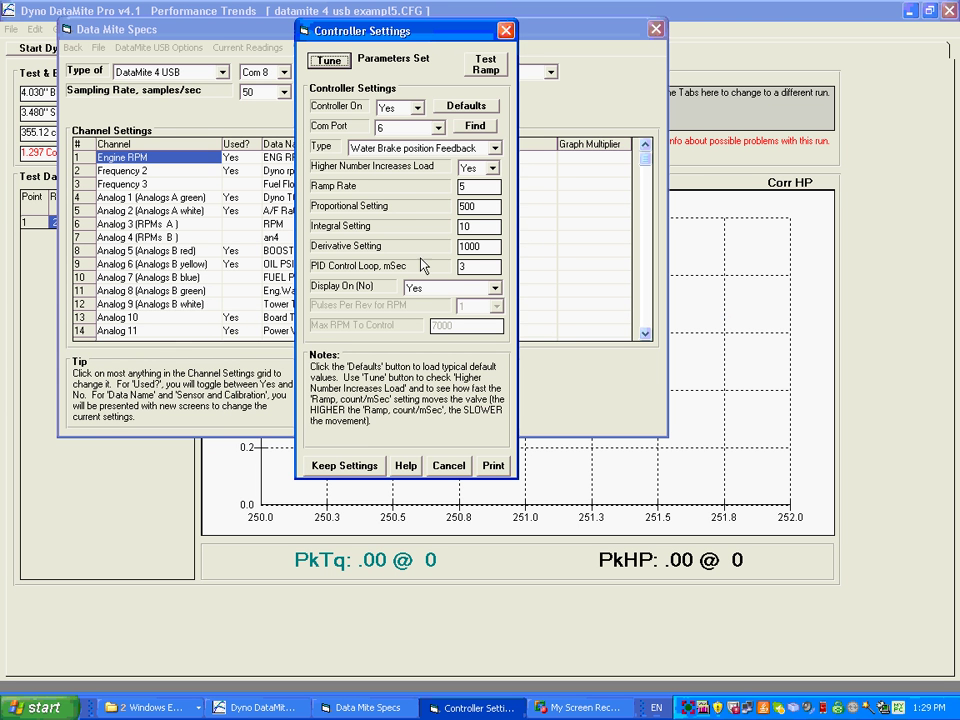